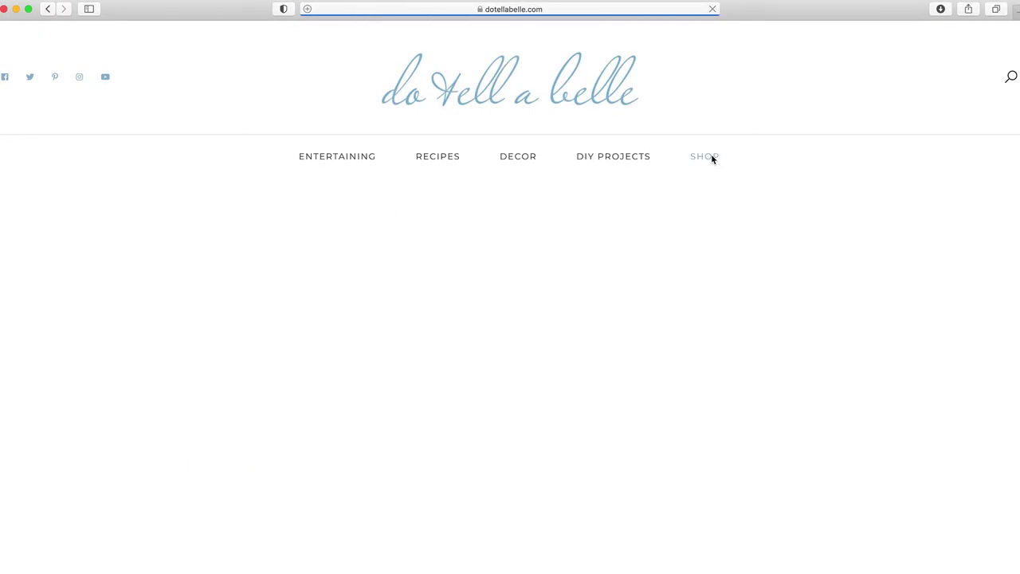
Scroll down the Do Tell A Belle Shop page toward the DoTellABelle Zazzle store link
{"action": "scroll", "coordinate": [711, 158], "scroll_direction": "down", "scroll_amount": 2}
{"action": "scroll", "coordinate": [712, 160], "scroll_direction": "down", "scroll_amount": 3}
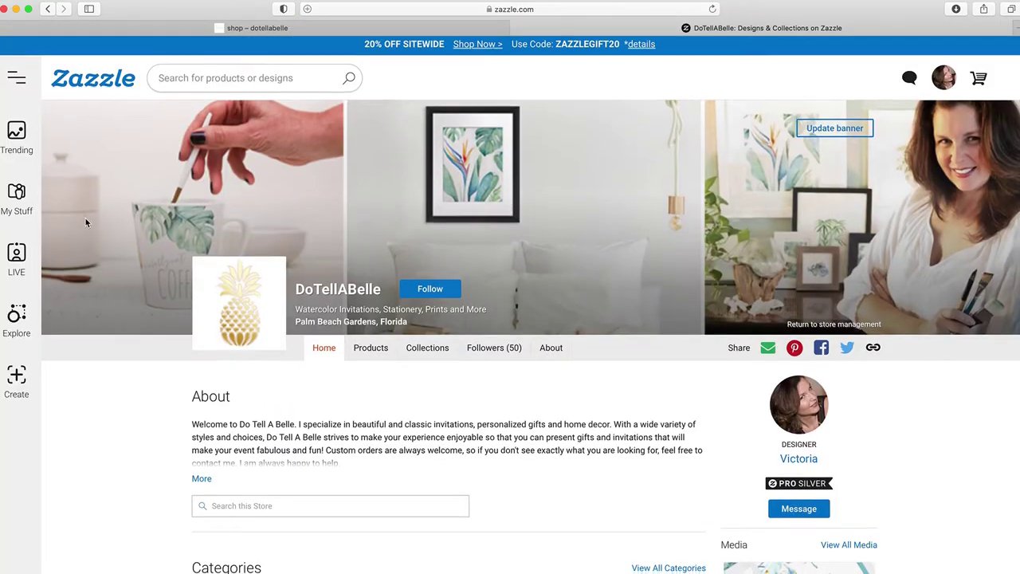
Scroll the DoTellABelle store past Categories and Collections to the Lionfish Latte Mug listing
{"action": "scroll", "coordinate": [85, 219], "scroll_direction": "down", "scroll_amount": 5}
{"action": "scroll", "coordinate": [86, 223], "scroll_direction": "down", "scroll_amount": 2}
{"action": "scroll", "coordinate": [86, 224], "scroll_direction": "down", "scroll_amount": 5}
{"action": "scroll", "coordinate": [86, 223], "scroll_direction": "down", "scroll_amount": 5}
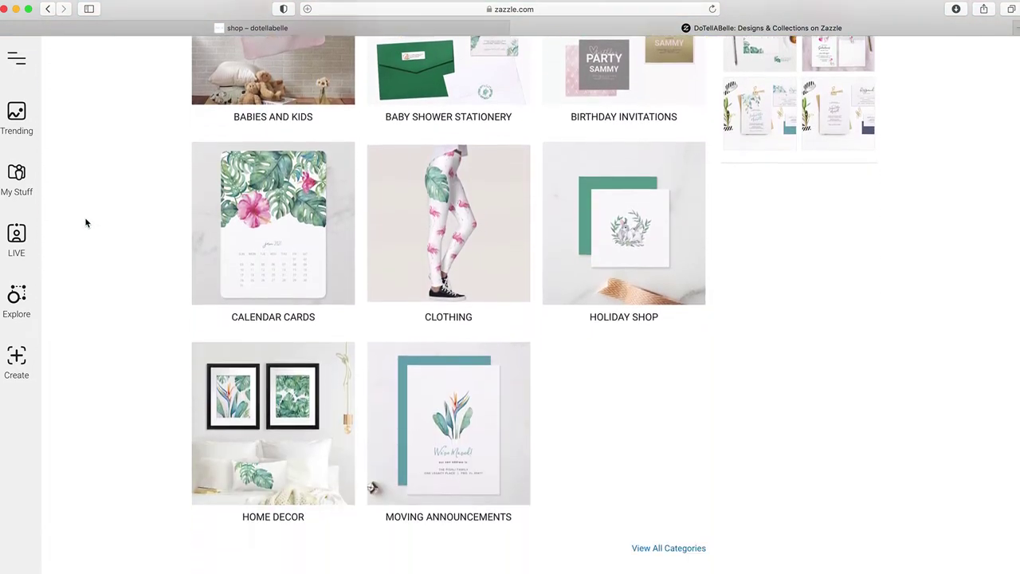
{"action": "scroll", "coordinate": [86, 223], "scroll_direction": "down", "scroll_amount": 3}
{"action": "scroll", "coordinate": [86, 223], "scroll_direction": "down", "scroll_amount": 1}
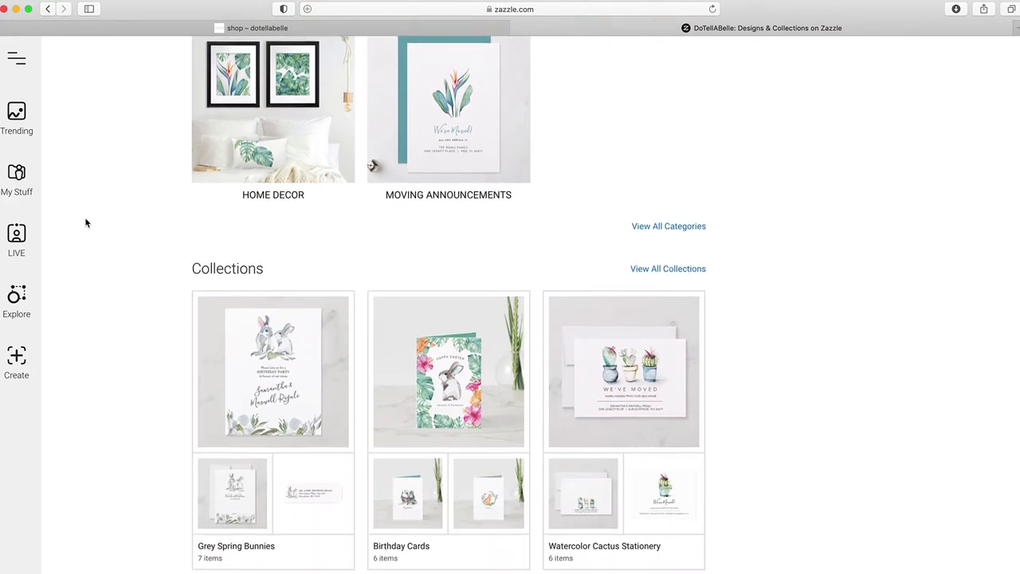
{"action": "scroll", "coordinate": [86, 223], "scroll_direction": "down", "scroll_amount": 3}
{"action": "scroll", "coordinate": [86, 223], "scroll_direction": "down", "scroll_amount": 3}
{"action": "scroll", "coordinate": [86, 223], "scroll_direction": "down", "scroll_amount": 1}
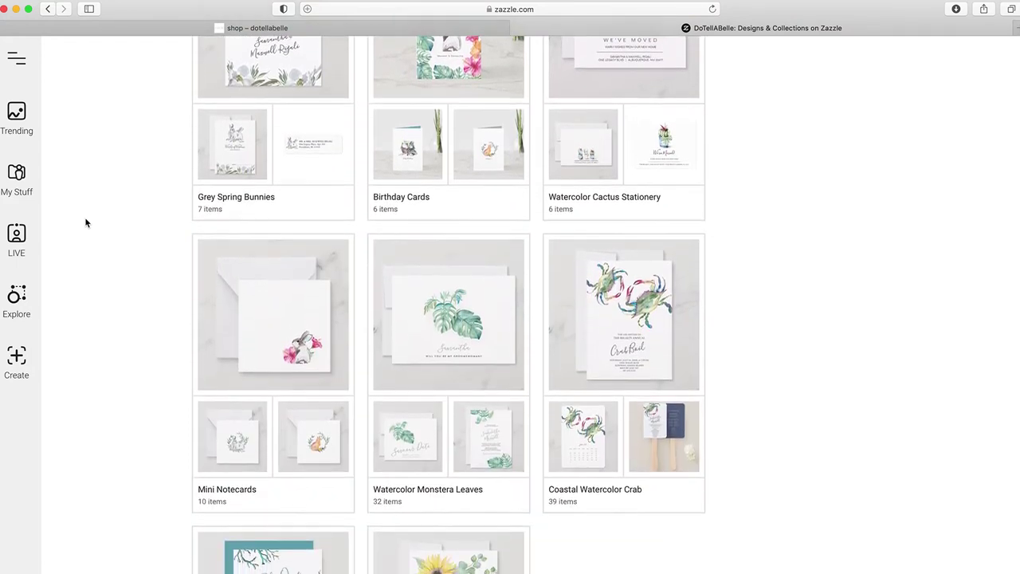
{"action": "scroll", "coordinate": [86, 223], "scroll_direction": "down", "scroll_amount": 2}
{"action": "scroll", "coordinate": [86, 223], "scroll_direction": "down", "scroll_amount": 3}
{"action": "scroll", "coordinate": [86, 223], "scroll_direction": "down", "scroll_amount": 1}
{"action": "scroll", "coordinate": [86, 224], "scroll_direction": "down", "scroll_amount": 3}
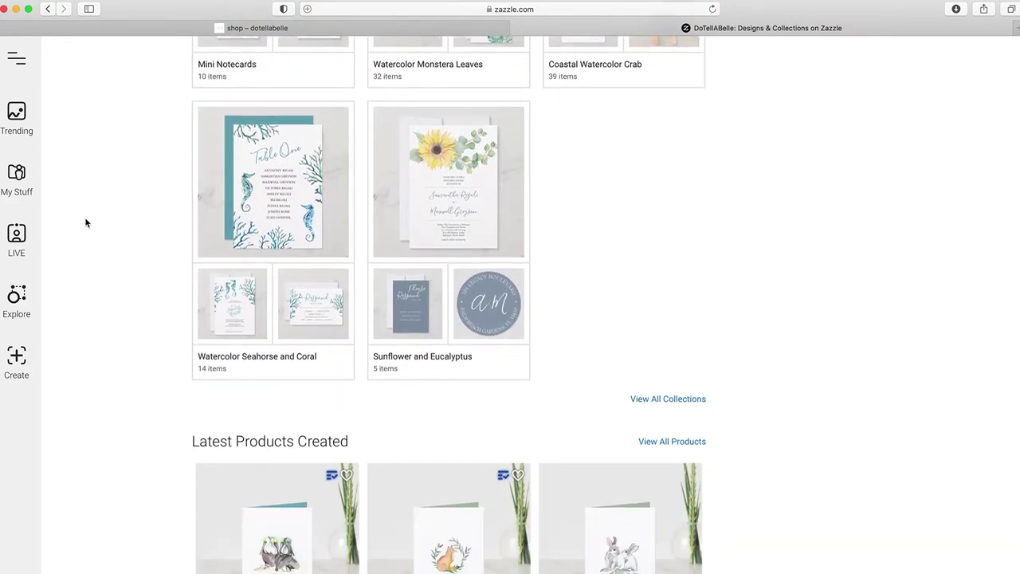
{"action": "scroll", "coordinate": [86, 223], "scroll_direction": "down", "scroll_amount": 3}
{"action": "scroll", "coordinate": [86, 223], "scroll_direction": "down", "scroll_amount": 2}
{"action": "scroll", "coordinate": [86, 223], "scroll_direction": "down", "scroll_amount": 2}
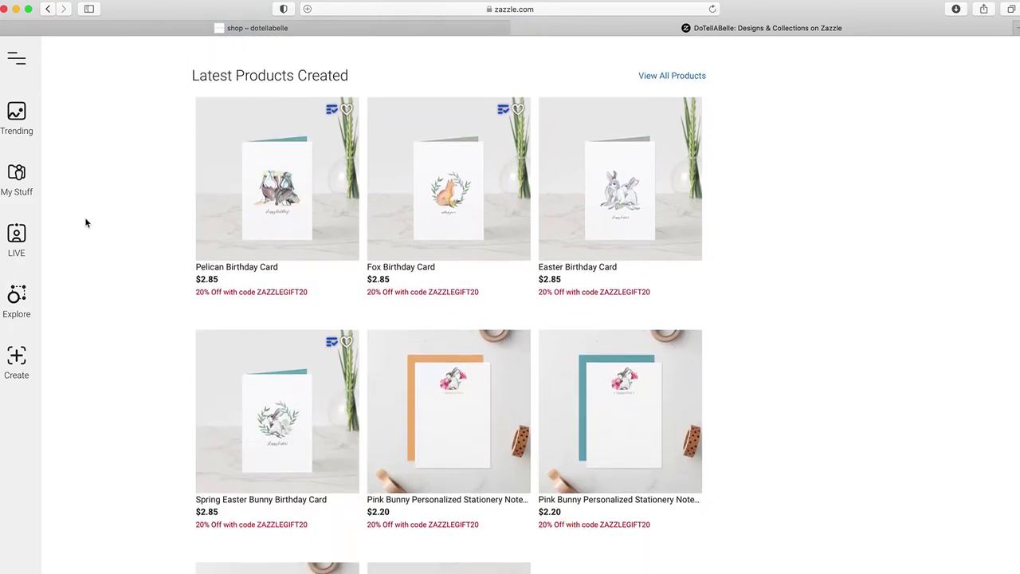
{"action": "scroll", "coordinate": [87, 224], "scroll_direction": "down", "scroll_amount": 1}
{"action": "scroll", "coordinate": [86, 223], "scroll_direction": "down", "scroll_amount": 2}
{"action": "scroll", "coordinate": [86, 223], "scroll_direction": "down", "scroll_amount": 3}
{"action": "scroll", "coordinate": [86, 223], "scroll_direction": "down", "scroll_amount": 1}
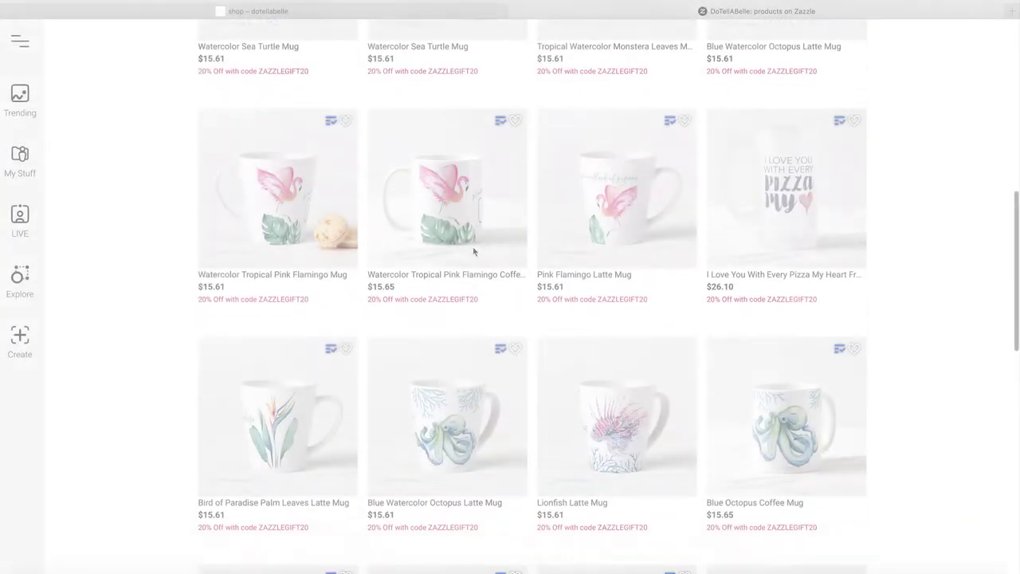
{"action": "scroll", "coordinate": [473, 250], "scroll_direction": "down", "scroll_amount": 1}
{"action": "scroll", "coordinate": [533, 257], "scroll_direction": "down", "scroll_amount": 1}
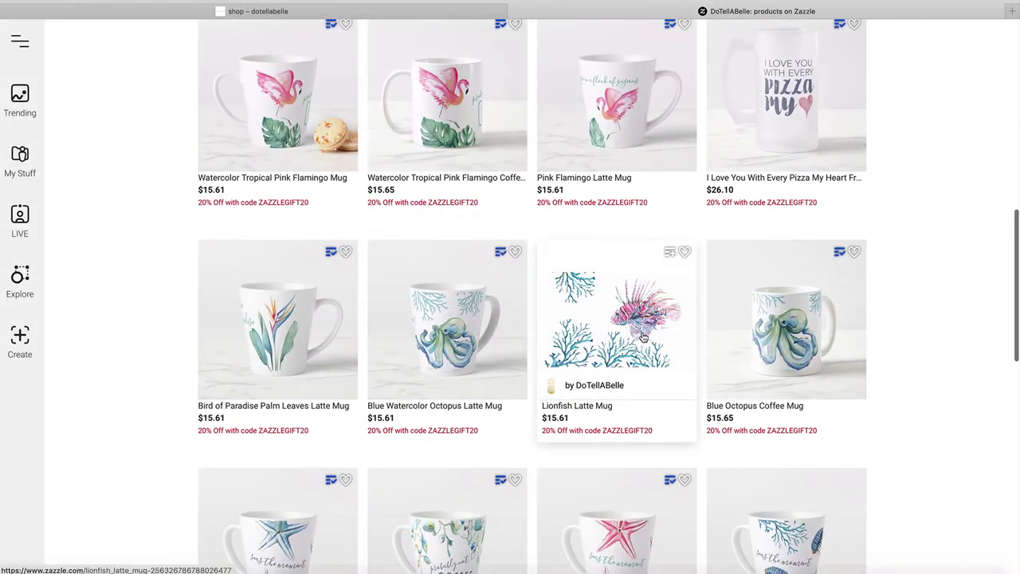
Open the Lionfish Latte Mug page and view its Left Angle and Left images
{"action": "left_click", "coordinate": [642, 338]}
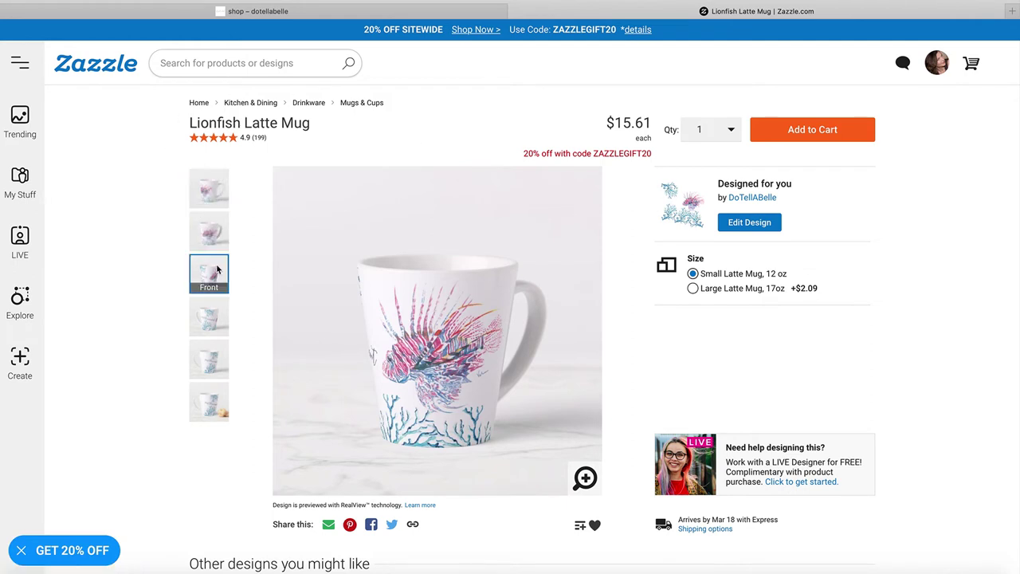
{"action": "left_click", "coordinate": [213, 317]}
{"action": "left_click", "coordinate": [214, 363]}
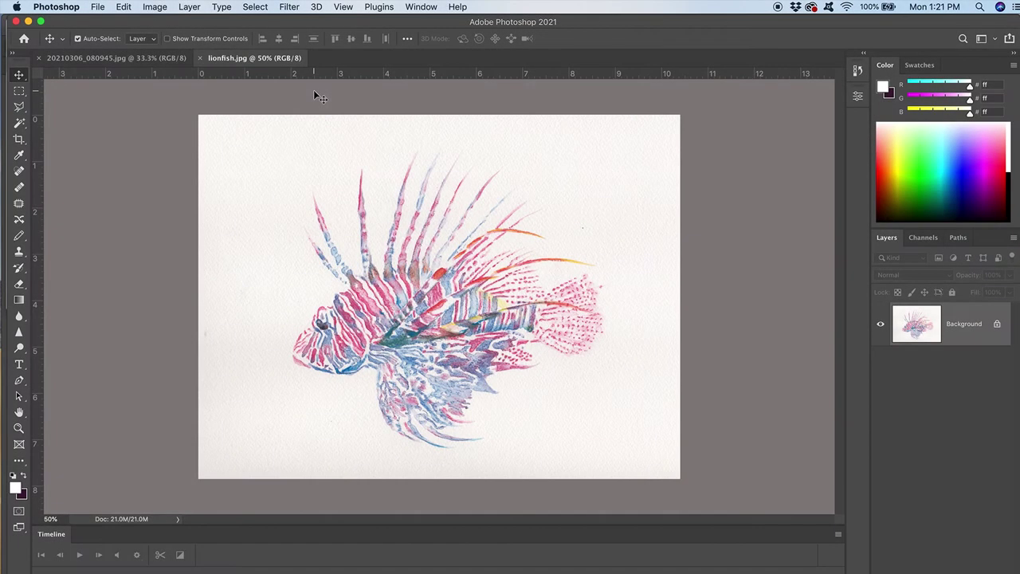
Launch the Camera Raw Filter on lionfish.jpg from the Filter menu
{"action": "left_click", "coordinate": [294, 8]}
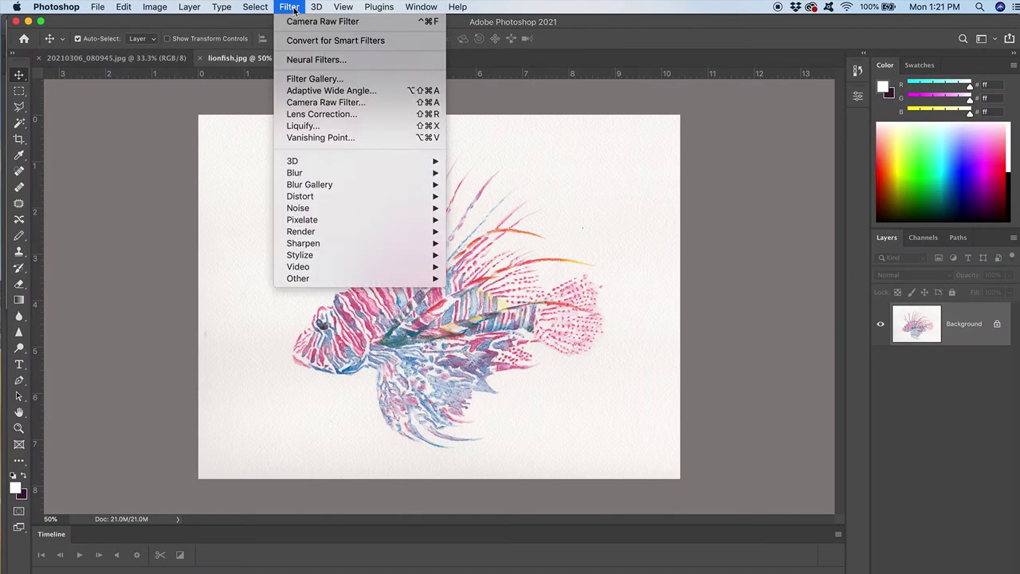
{"action": "left_click", "coordinate": [321, 106]}
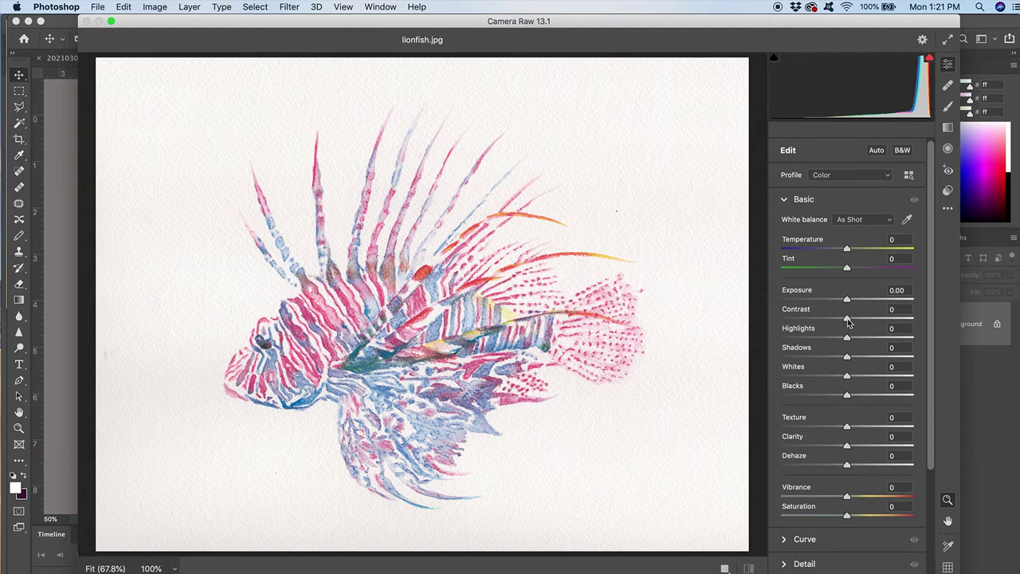
In Camera Raw's Basic panel set Contrast +51, Whites +81, Vibrance +47, Saturation +35
{"action": "mouse_move", "coordinate": [847, 319]}
{"action": "left_mouse_down"}
{"action": "mouse_move", "coordinate": [826, 320]}
{"action": "mouse_move", "coordinate": [876, 319]}
{"action": "left_mouse_up"}
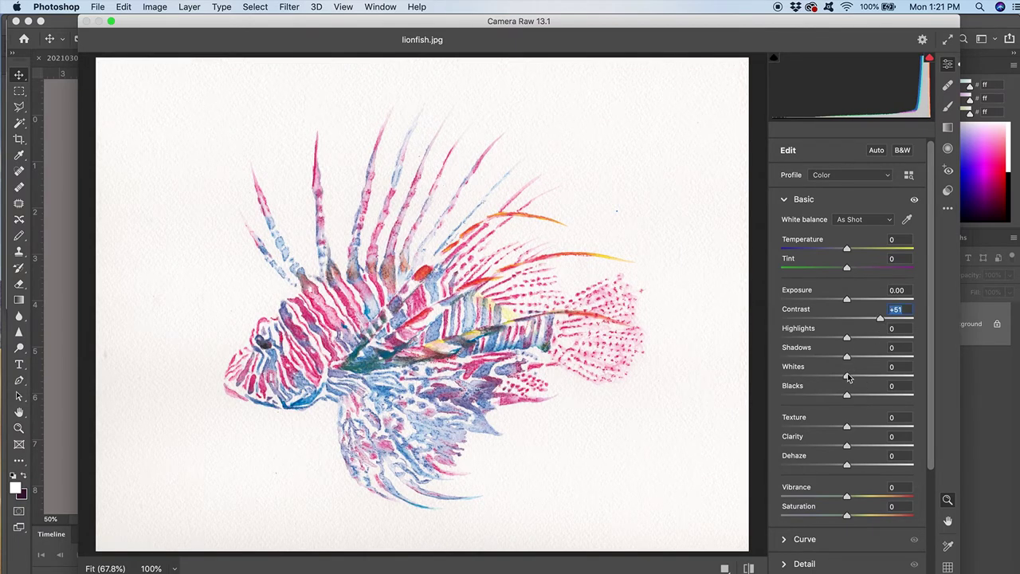
{"action": "left_click_drag", "start_coordinate": [847, 375], "coordinate": [900, 371]}
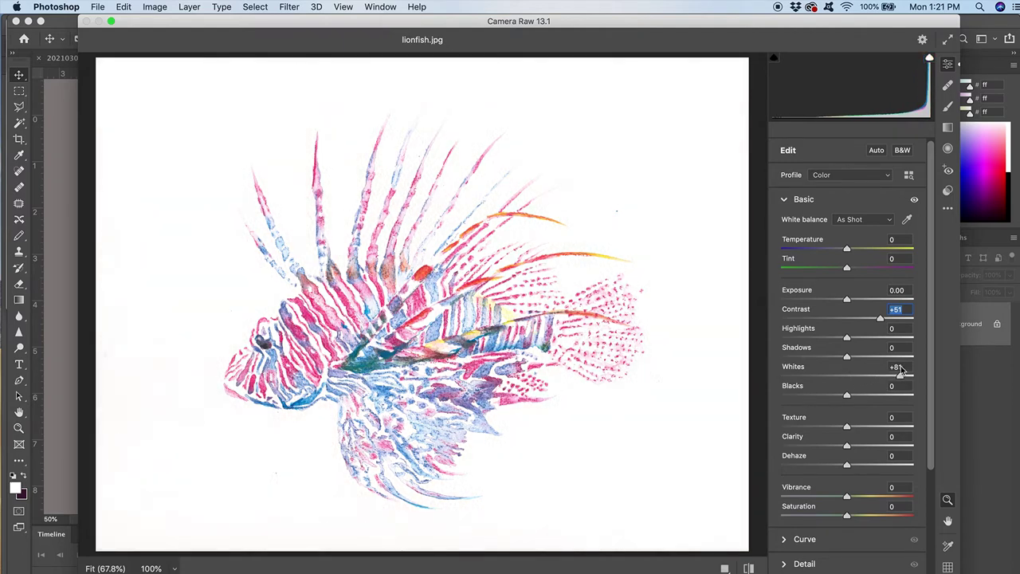
{"action": "left_click", "coordinate": [897, 367]}
{"action": "left_click_drag", "start_coordinate": [849, 498], "coordinate": [880, 497]}
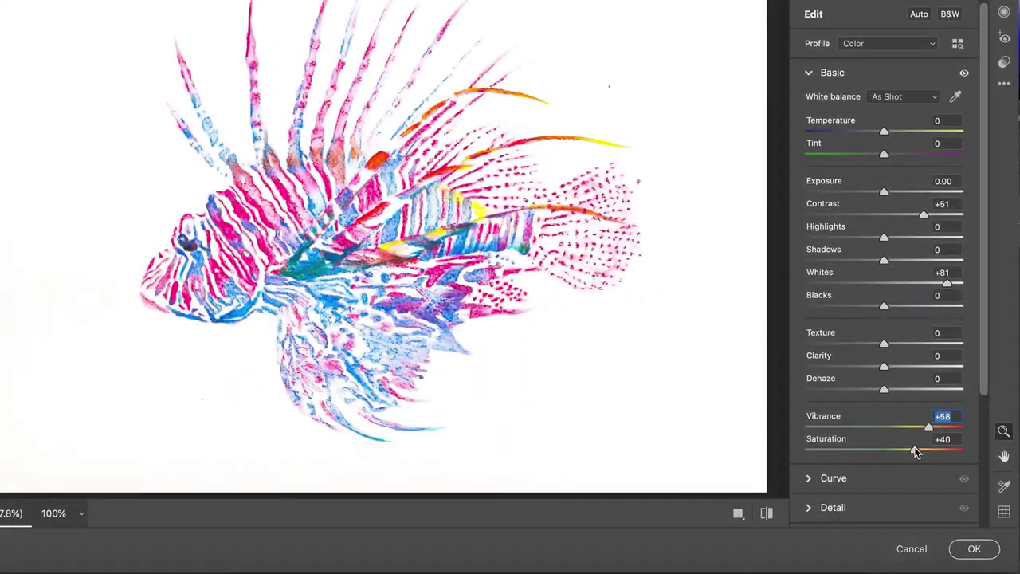
{"action": "left_click_drag", "start_coordinate": [918, 451], "coordinate": [912, 454]}
{"action": "left_click_drag", "start_coordinate": [929, 427], "coordinate": [920, 427]}
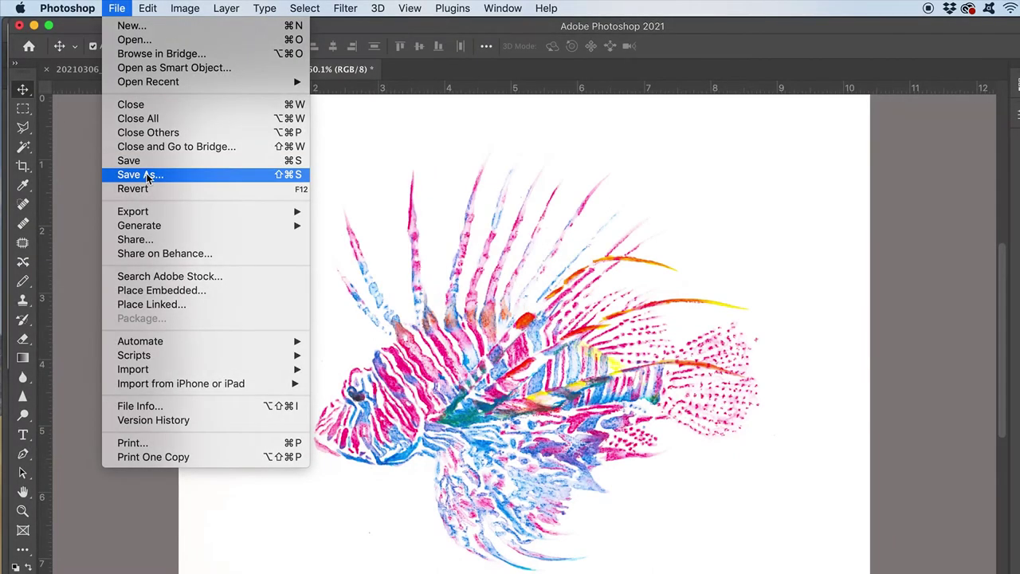
Save the edited image with Save As as lionfish.jpg in the Desktop folder
{"action": "left_click", "coordinate": [147, 175]}
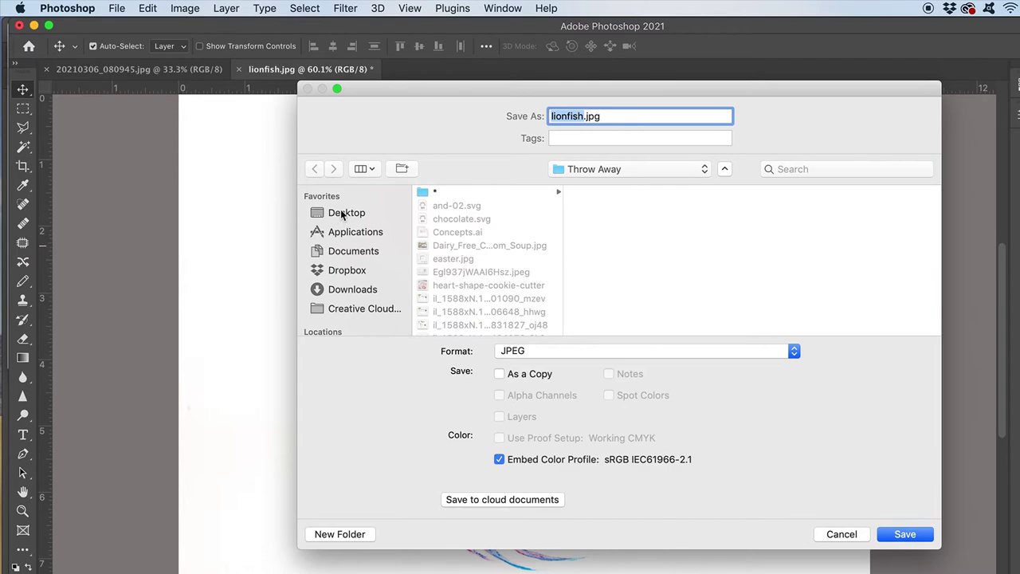
{"action": "left_click", "coordinate": [342, 215]}
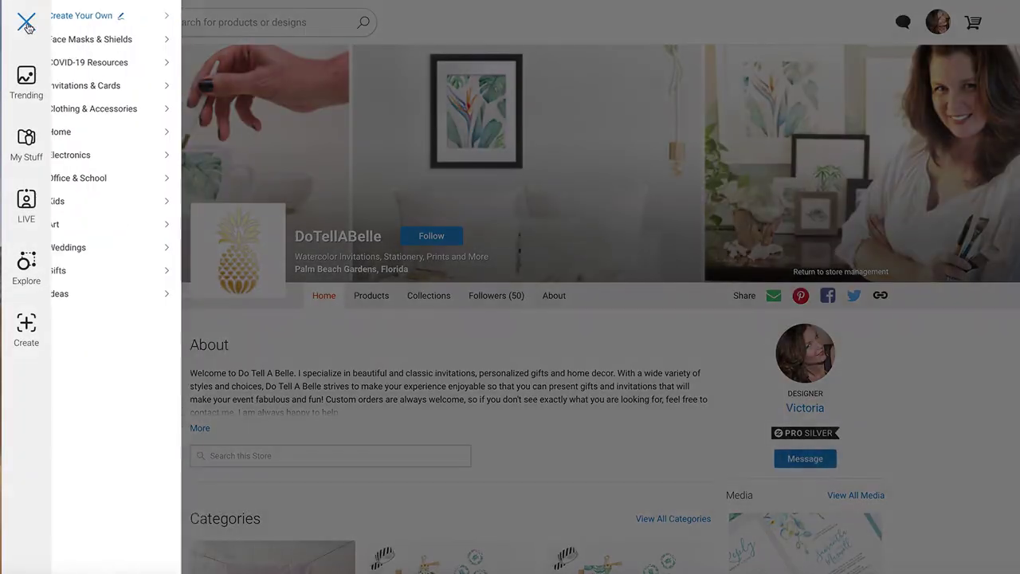
{"action": "mouse_move", "coordinate": [94, 16]}
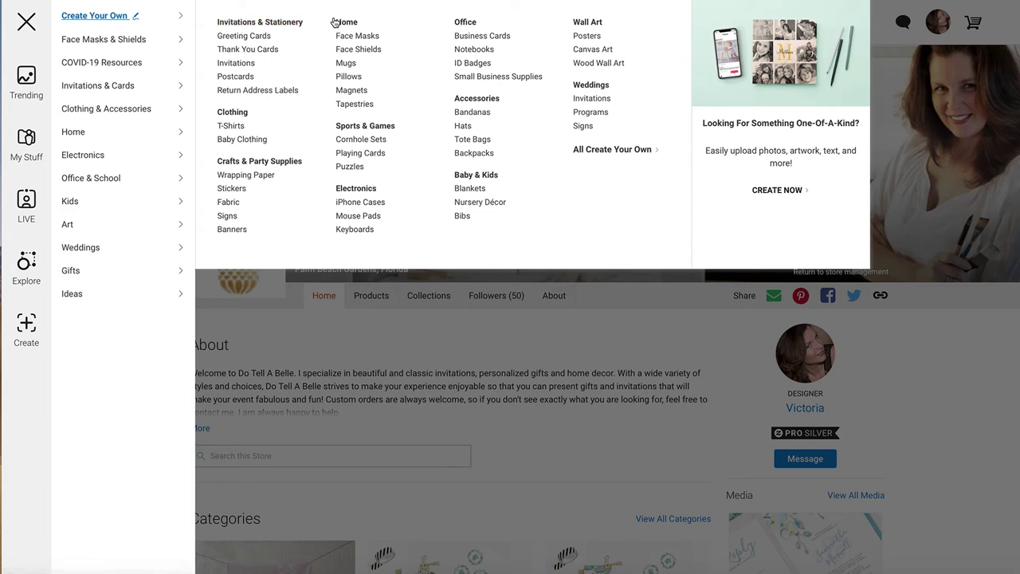
Go to Custom Mugs under Create Your Own and pick the Latte Mug
{"action": "left_click", "coordinate": [347, 63]}
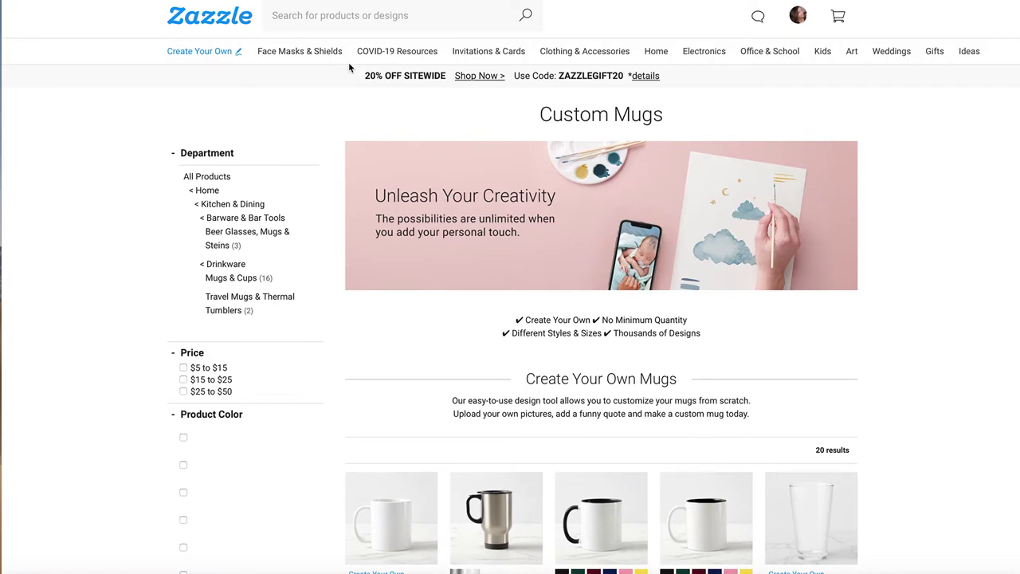
{"action": "scroll", "coordinate": [344, 362], "scroll_direction": "down", "scroll_amount": 2}
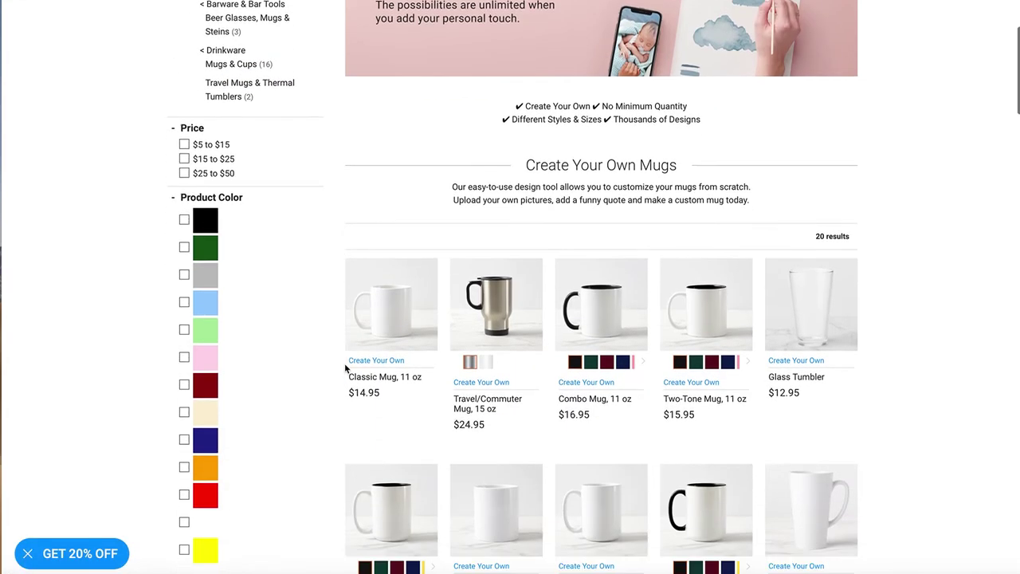
{"action": "scroll", "coordinate": [344, 362], "scroll_direction": "down", "scroll_amount": 2}
{"action": "scroll", "coordinate": [344, 362], "scroll_direction": "down", "scroll_amount": 1}
{"action": "scroll", "coordinate": [345, 364], "scroll_direction": "down", "scroll_amount": 1}
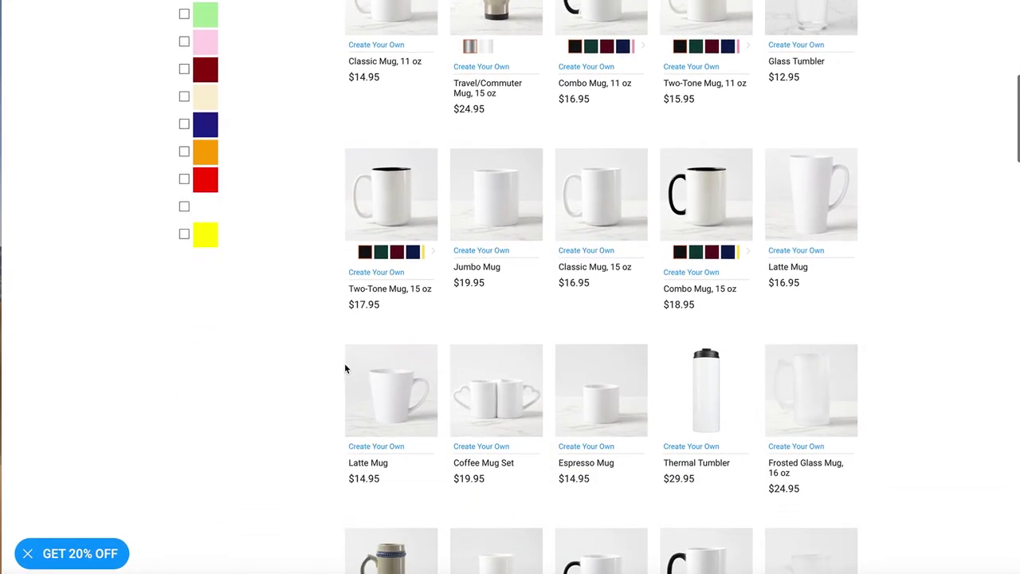
{"action": "left_click", "coordinate": [405, 395]}
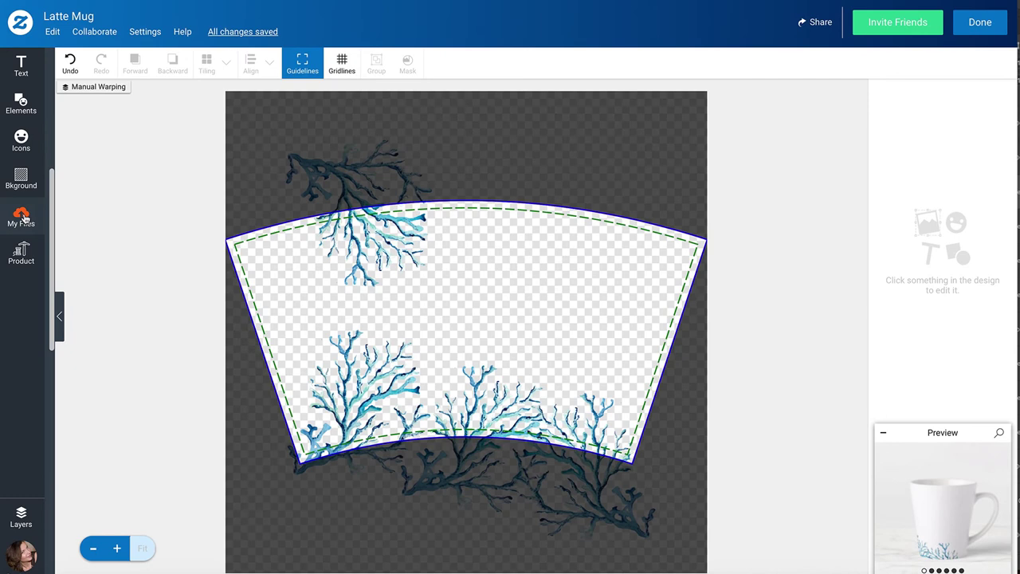
Upload lionfish.jpg from the Desktop through My Files onto the Latte Mug
{"action": "left_click", "coordinate": [21, 217]}
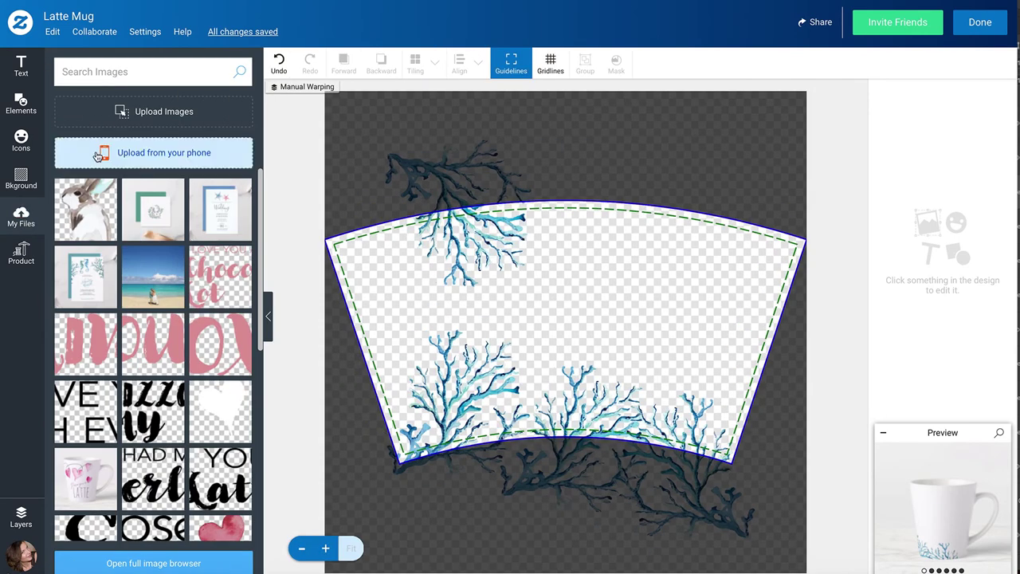
{"action": "left_click", "coordinate": [164, 121]}
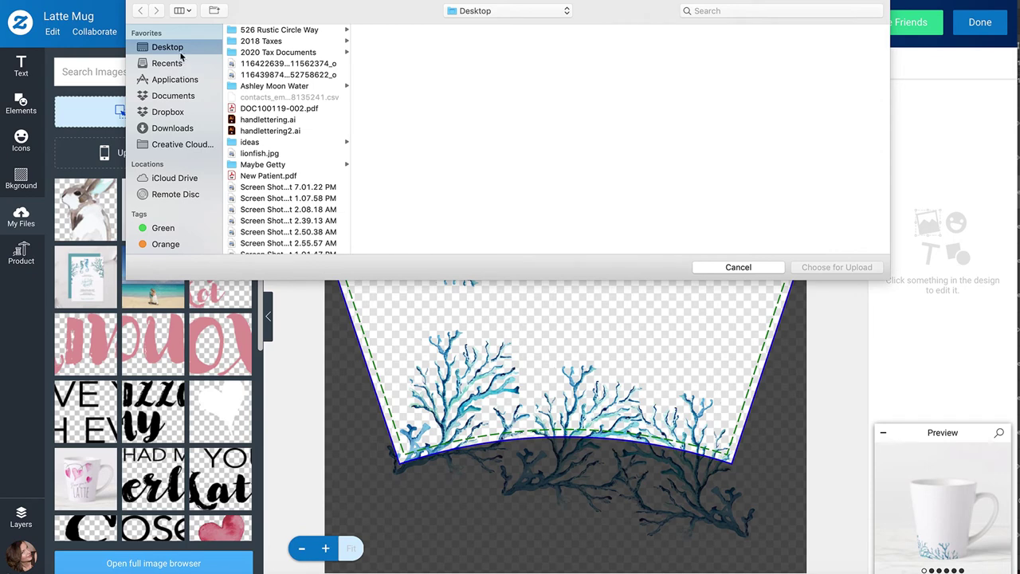
{"action": "left_click", "coordinate": [259, 153]}
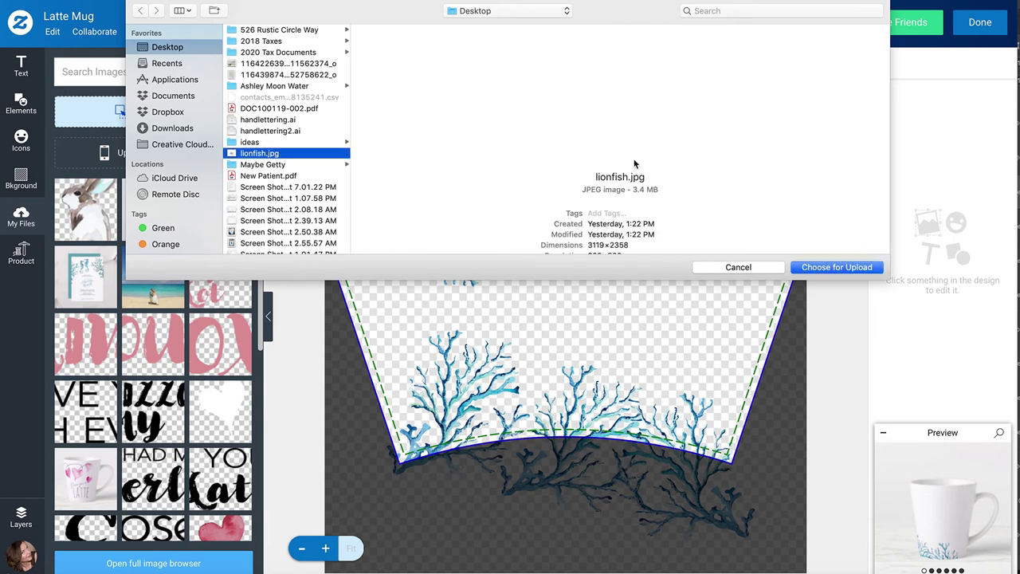
{"action": "left_click", "coordinate": [829, 268]}
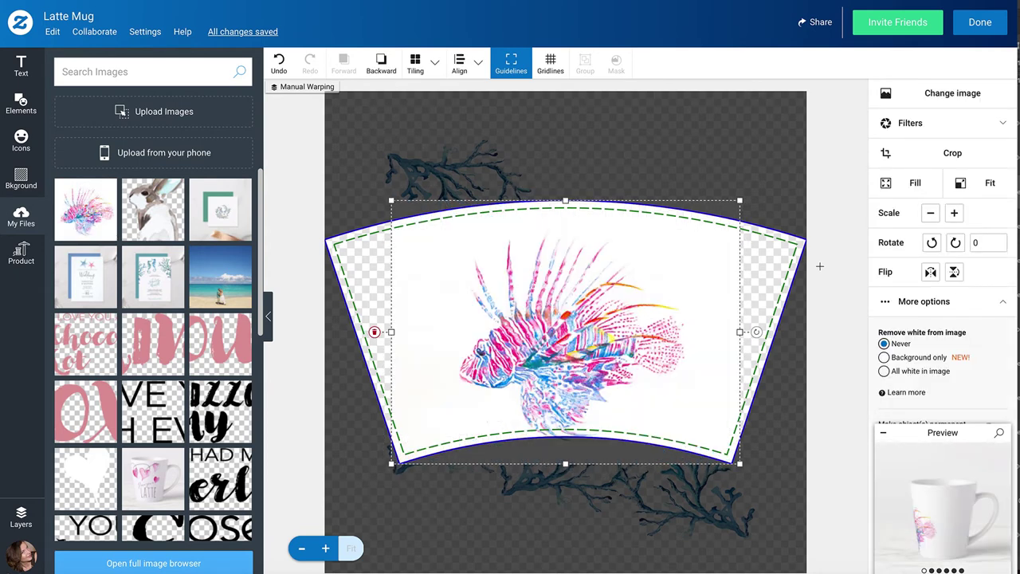
Apply Background-only white removal, then shrink and move the lionfish into the upper-right coral
{"action": "left_click", "coordinate": [893, 357]}
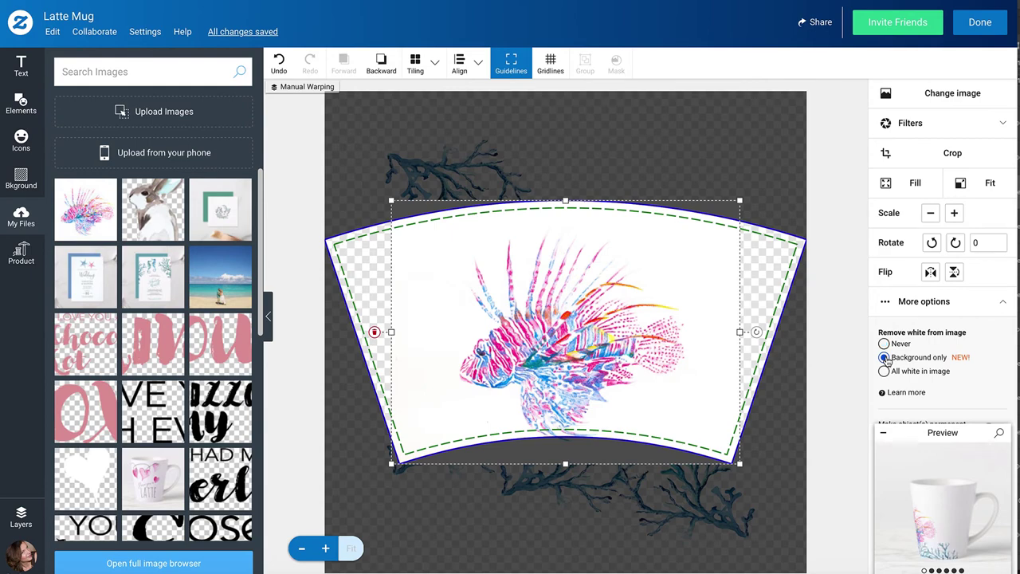
{"action": "left_click_drag", "start_coordinate": [572, 322], "coordinate": [570, 216]}
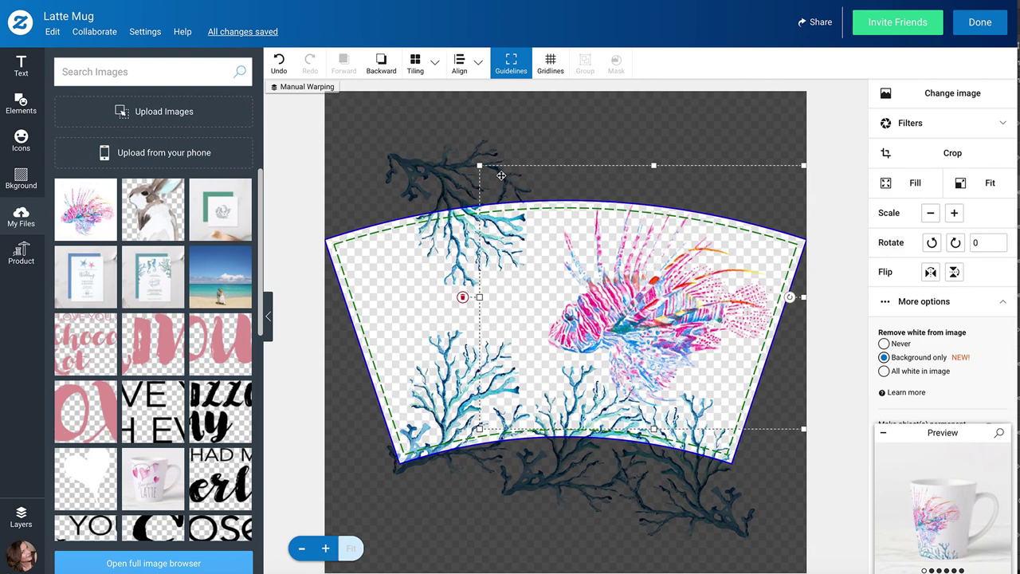
{"action": "left_click_drag", "start_coordinate": [479, 165], "coordinate": [494, 175]}
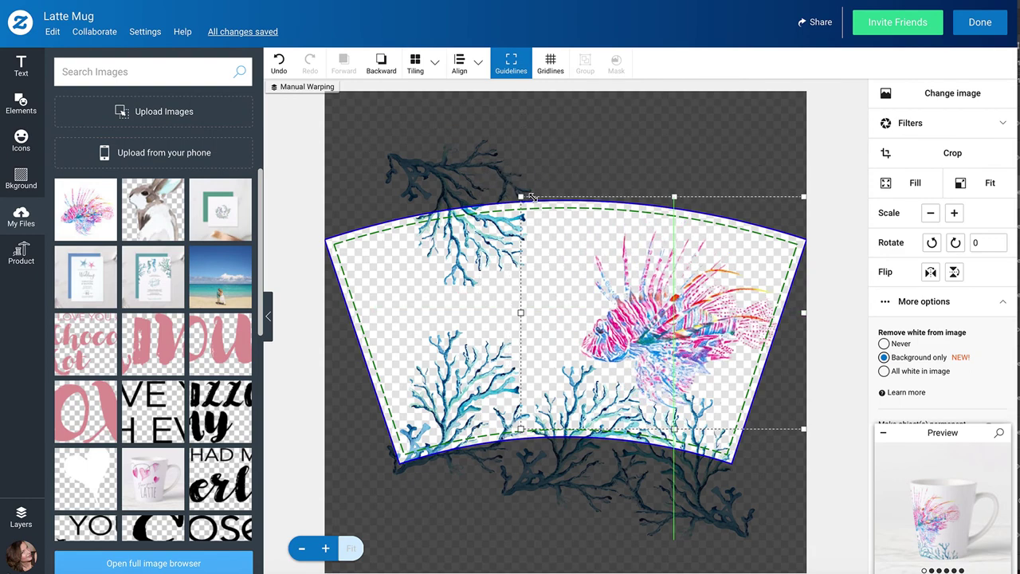
{"action": "left_click_drag", "start_coordinate": [500, 180], "coordinate": [576, 221]}
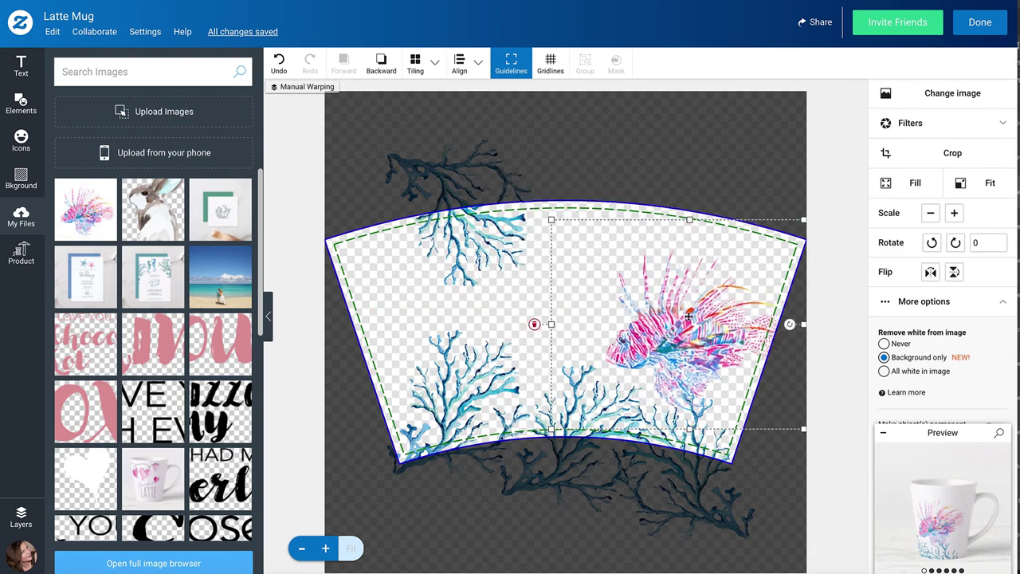
{"action": "left_click_drag", "start_coordinate": [687, 314], "coordinate": [665, 295]}
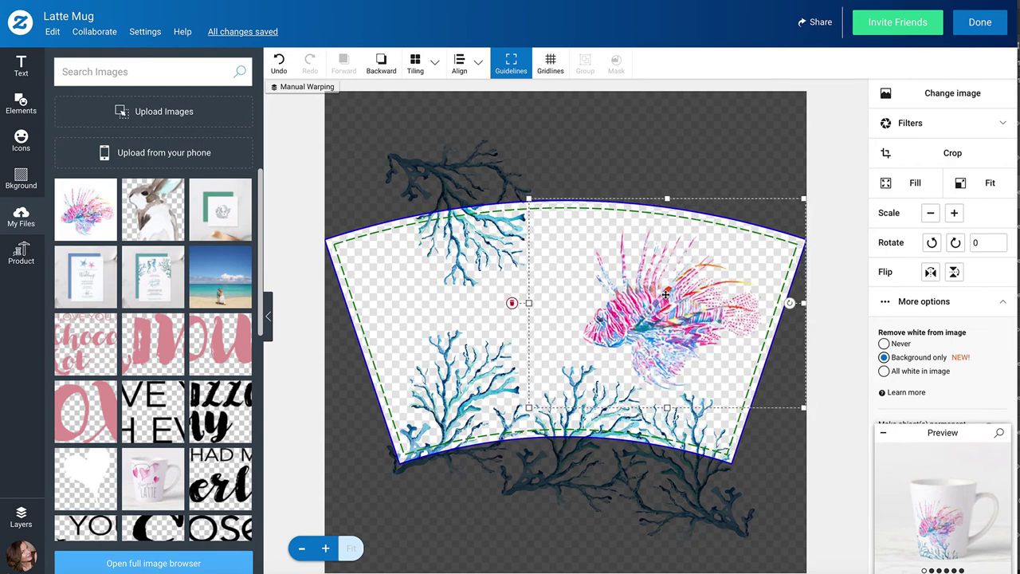
Open the enlarged mug preview from the Preview panel's magnifier
{"action": "left_click", "coordinate": [968, 517]}
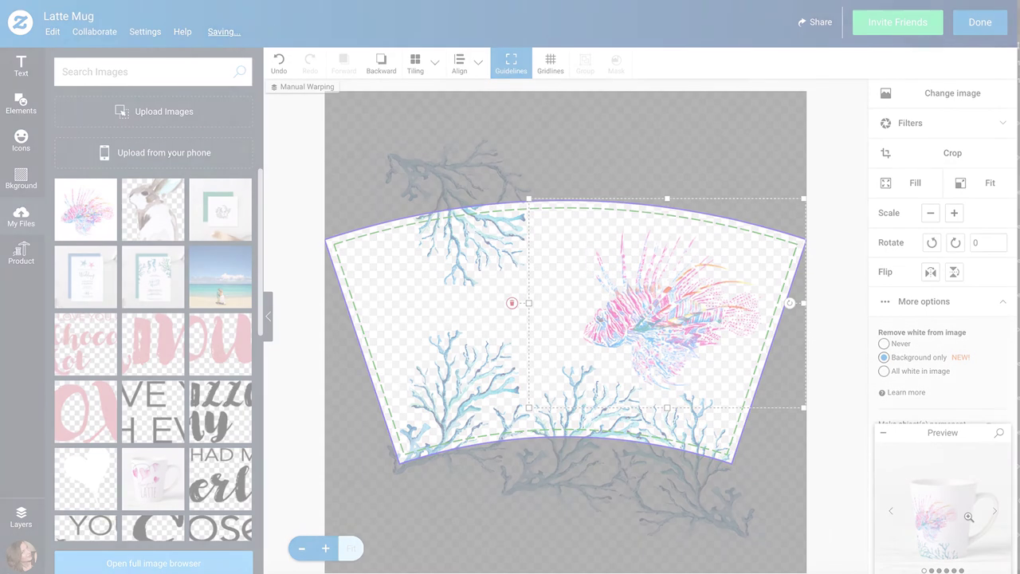